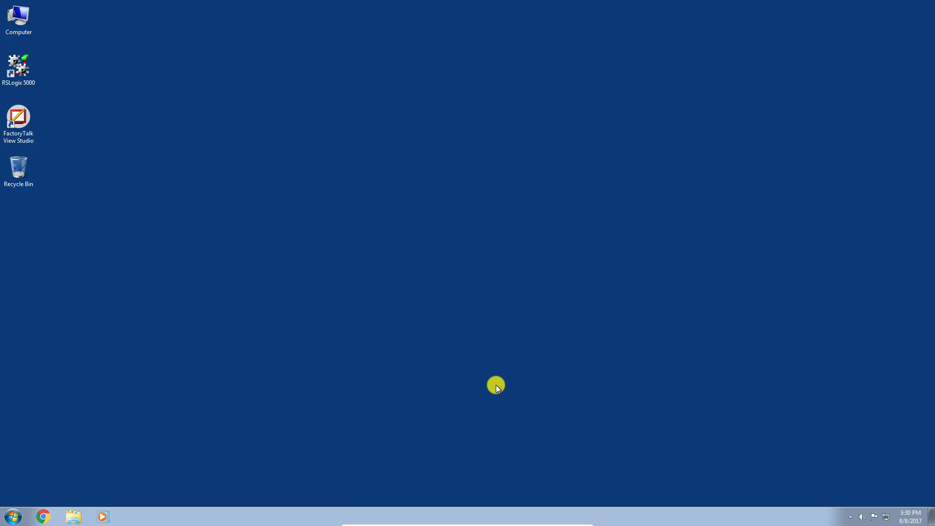
- Open the computer's network adapter list through the Control Panel's Network and Sharing Center
mouse_move(889, 517)
left_click(16, 515)
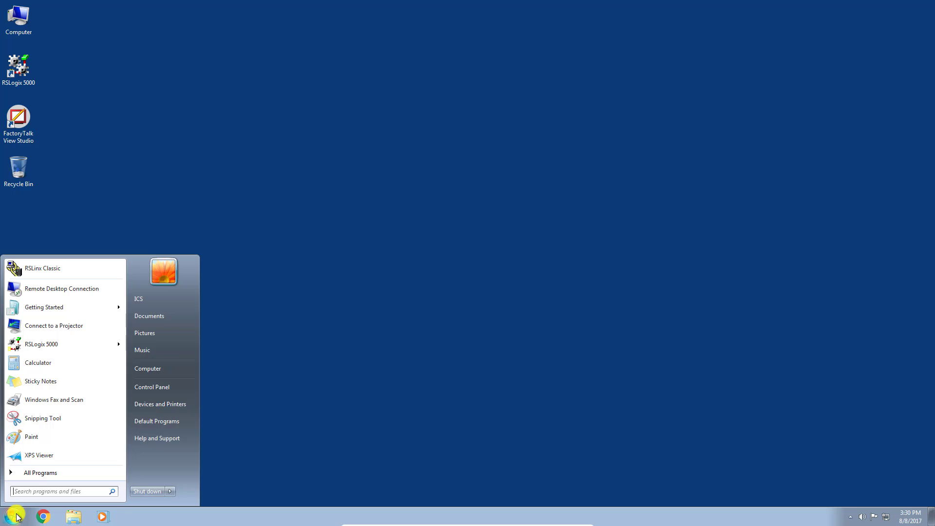
left_click(153, 388)
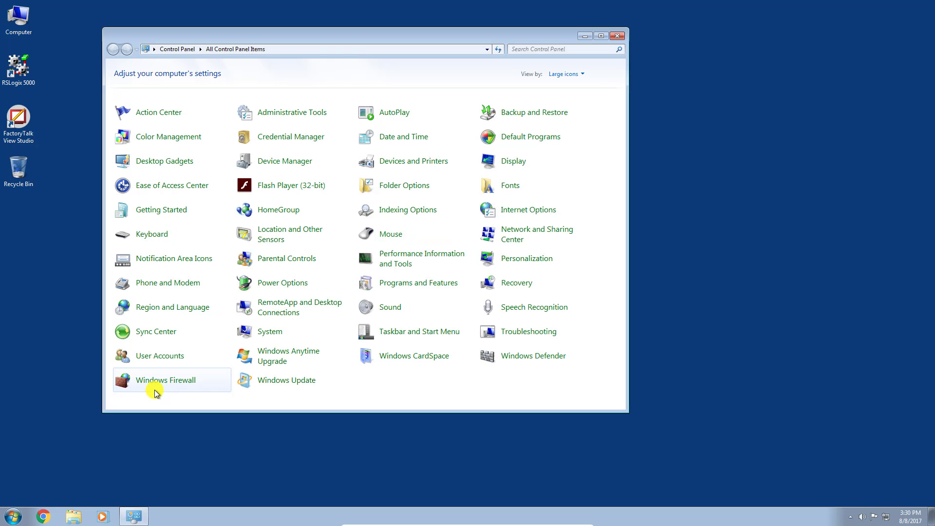
left_click(527, 233)
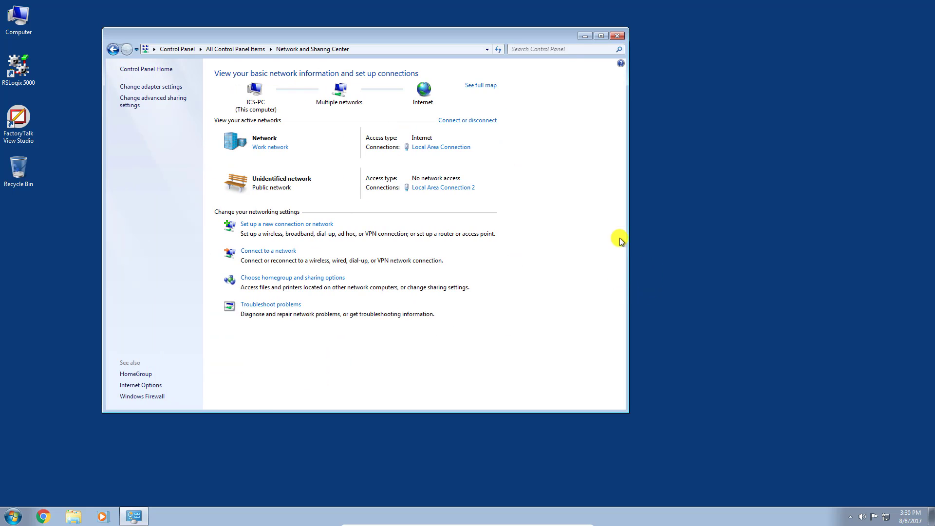
left_click(169, 88)
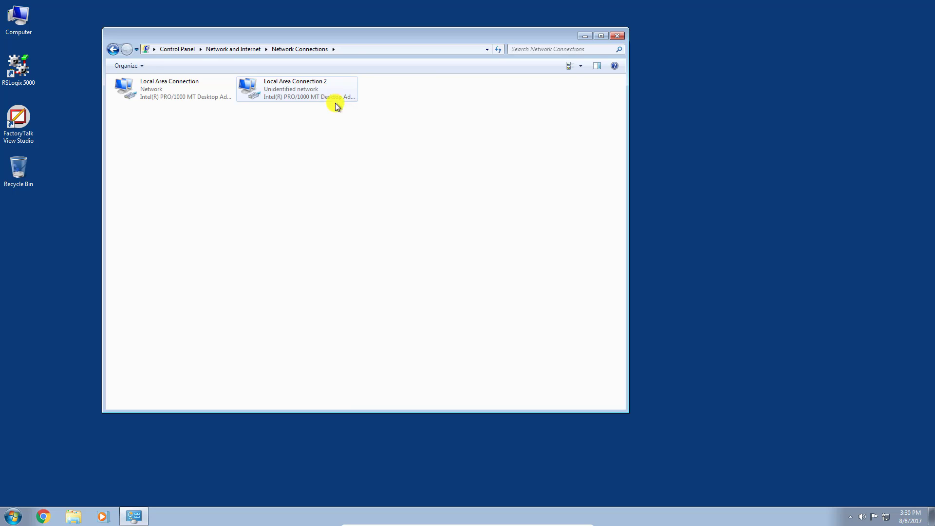
- Open the Internet Protocol Version 4 (TCP/IPv4) properties of Local Area Connection 2
double_click(283, 87)
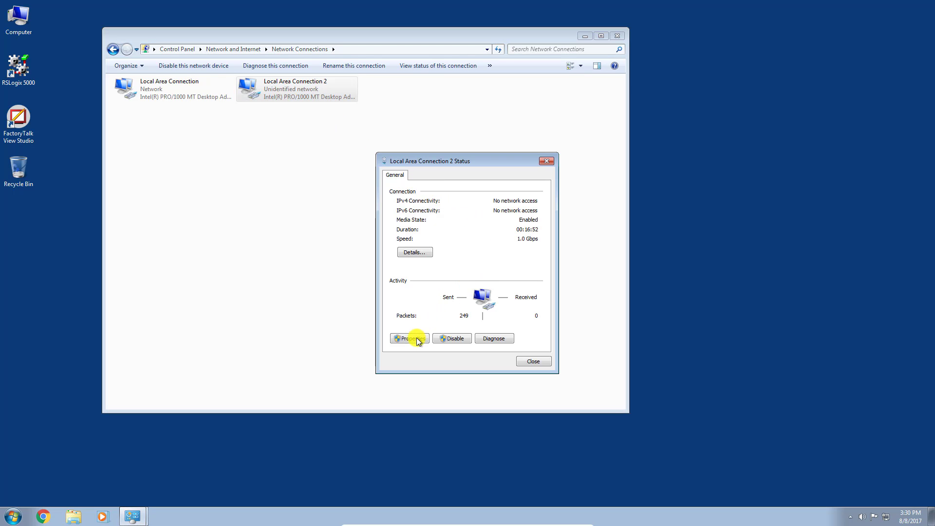
left_click(417, 338)
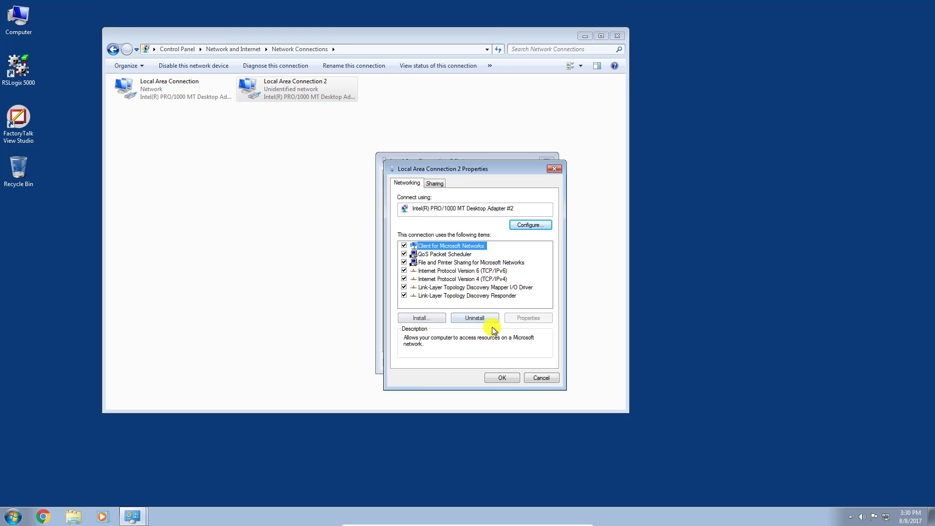
left_click(465, 280)
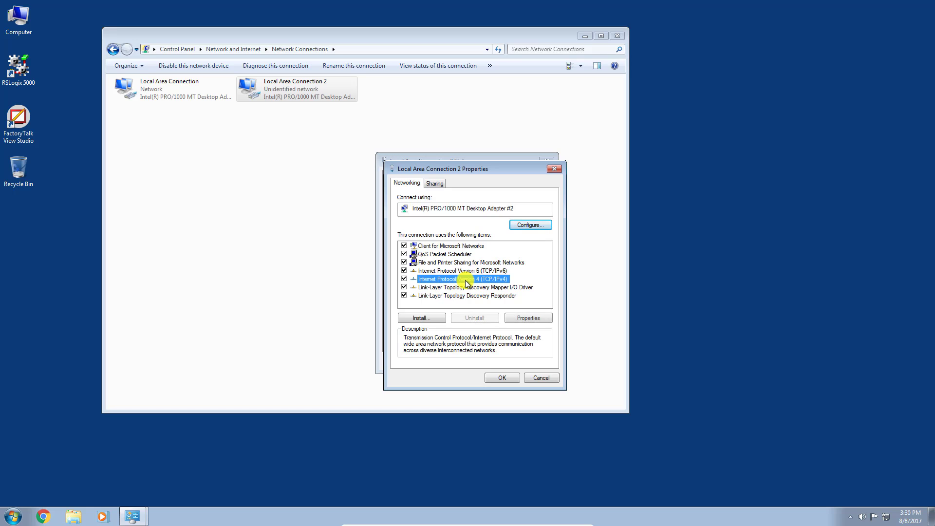
left_click(541, 318)
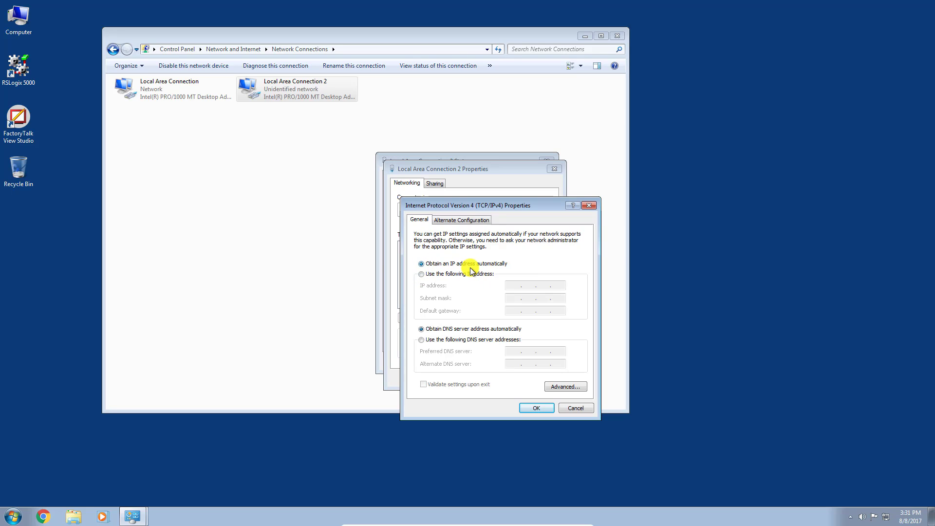
- Assign the static IP address 192.168.1.200 with subnet mask 255.255.255.0, save the adapter settings and close the network windows
left_click(427, 279)
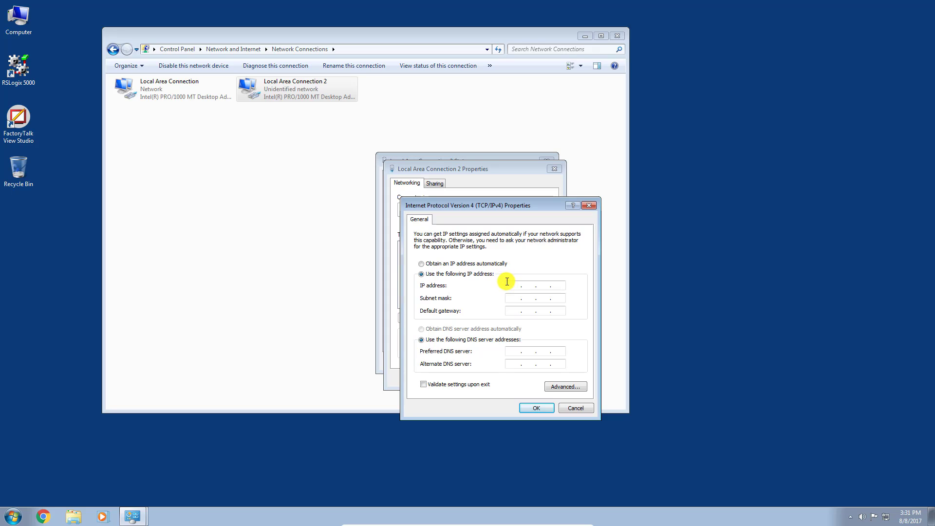
left_click(532, 287)
type("192 . 168 . 1 . 200")
left_click(518, 299)
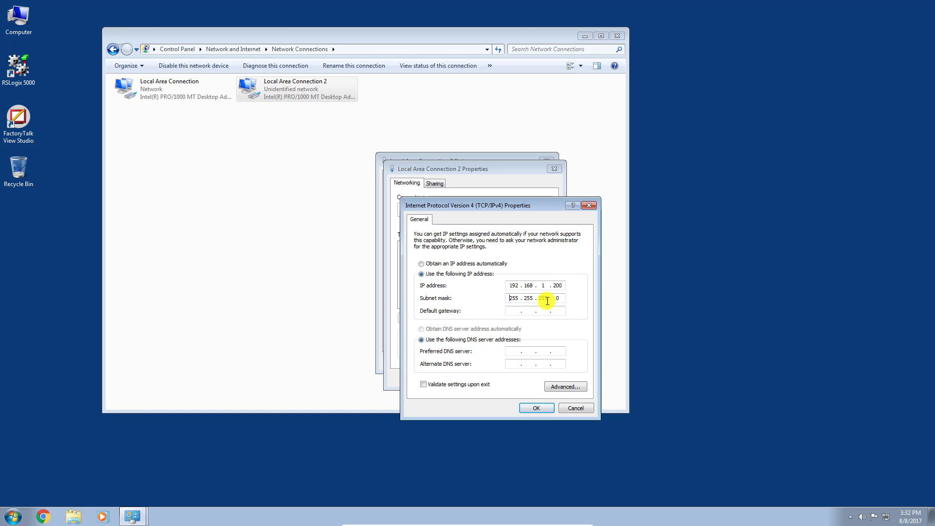
left_click(538, 407)
left_click(501, 379)
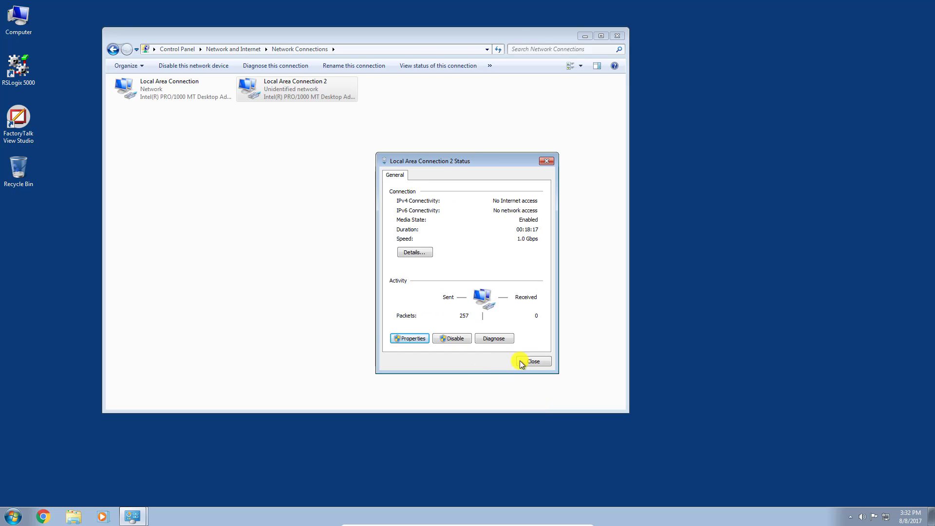
left_click(530, 360)
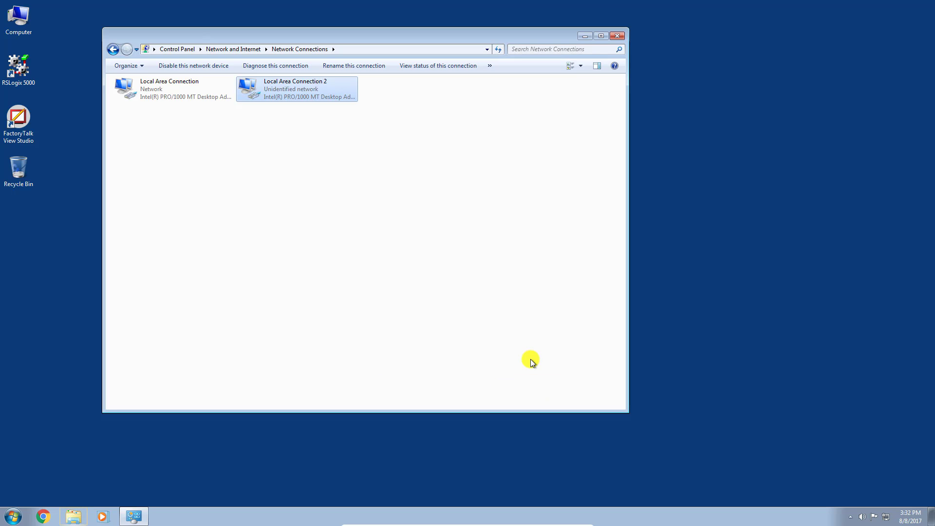
left_click(622, 36)
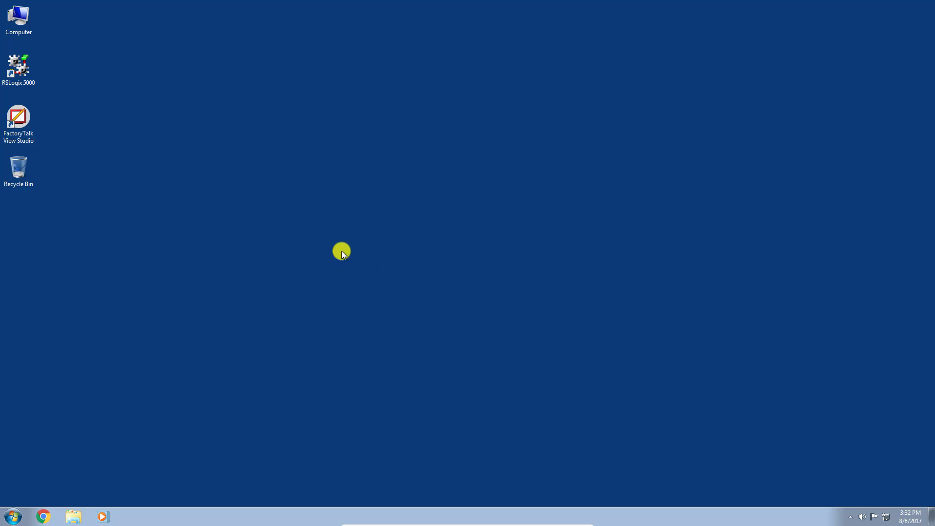
- Launch RSLinx Classic and open its communication driver configuration
left_click(14, 515)
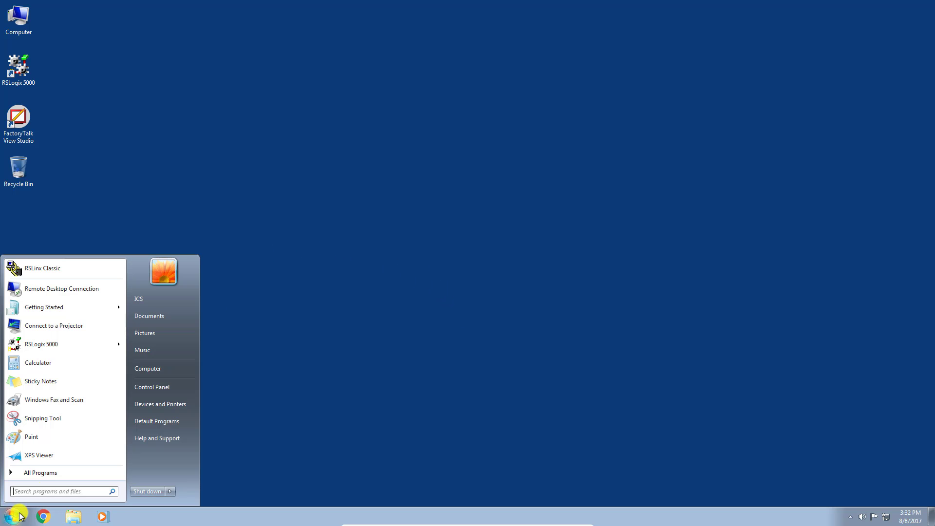
left_click(71, 273)
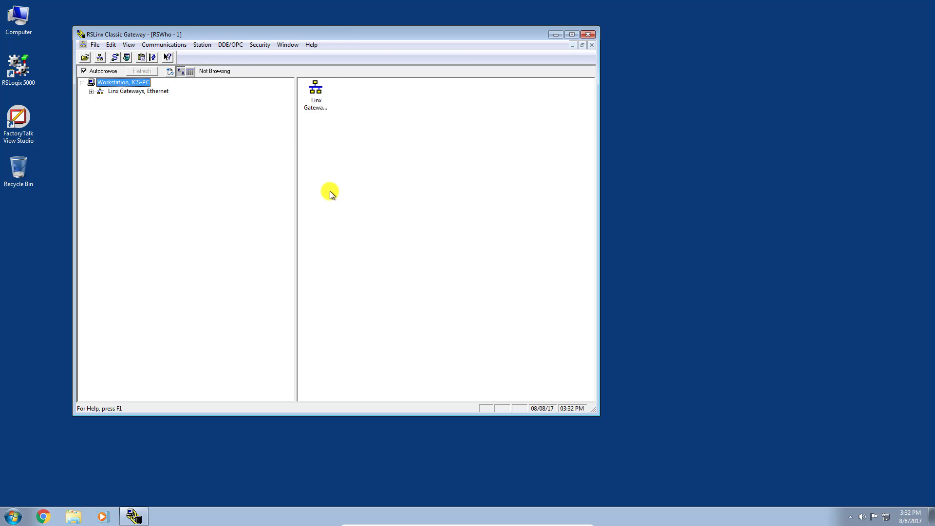
left_click(179, 45)
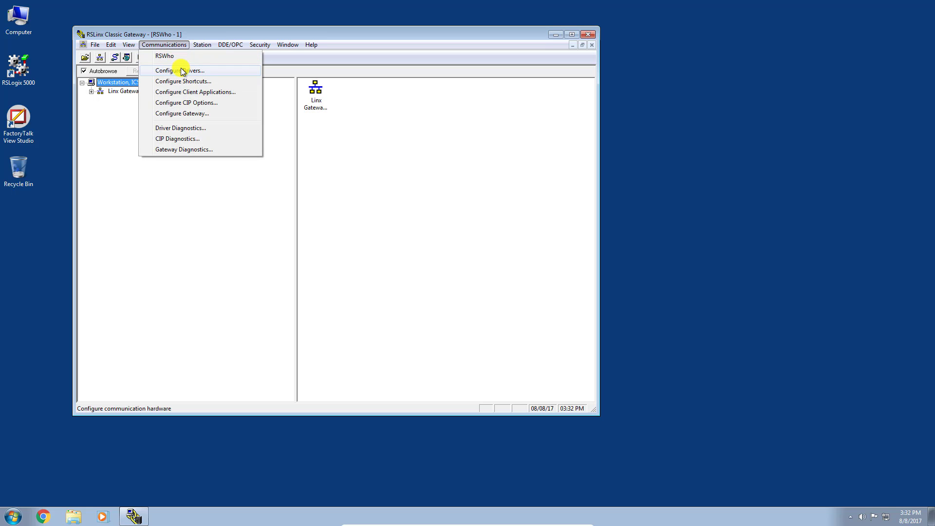
left_click(181, 70)
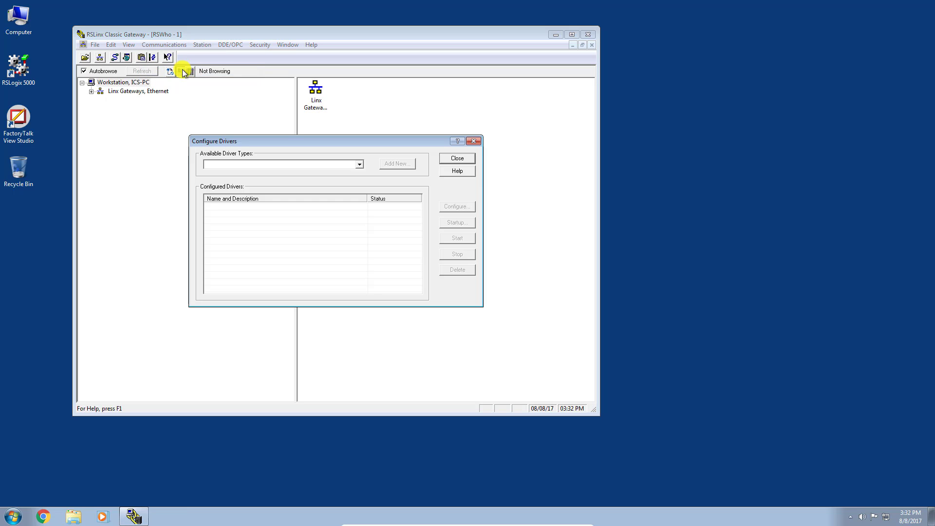
- Add a new Ethernet devices driver, accepting the name AB_ETH-1
left_click(361, 166)
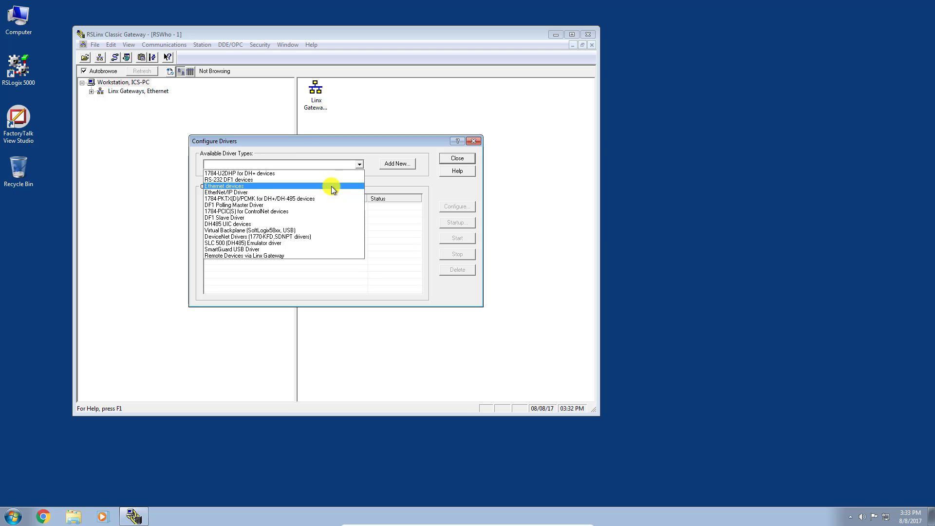
left_click(246, 185)
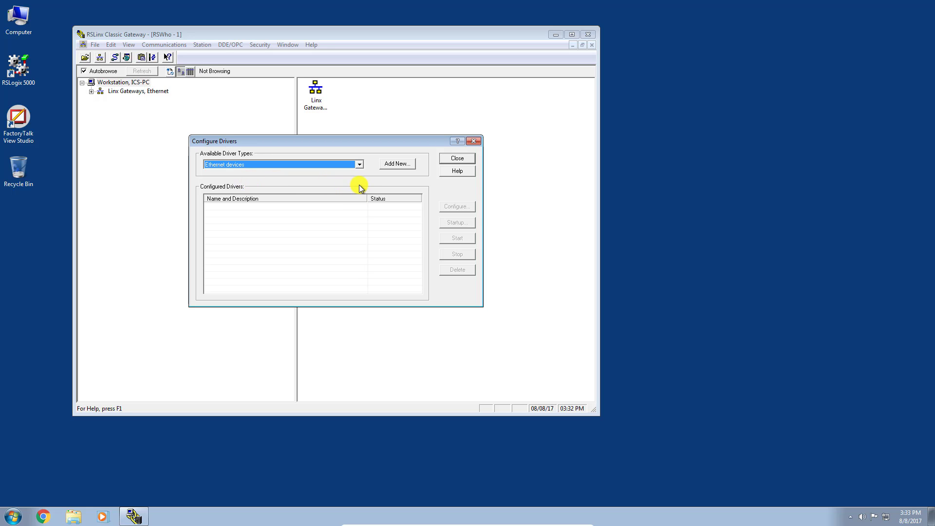
left_click(405, 166)
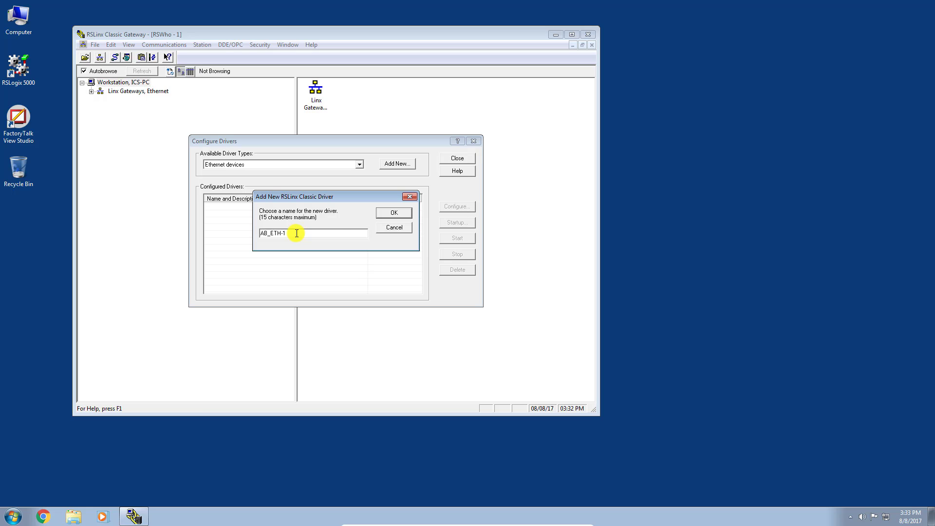
left_click(394, 214)
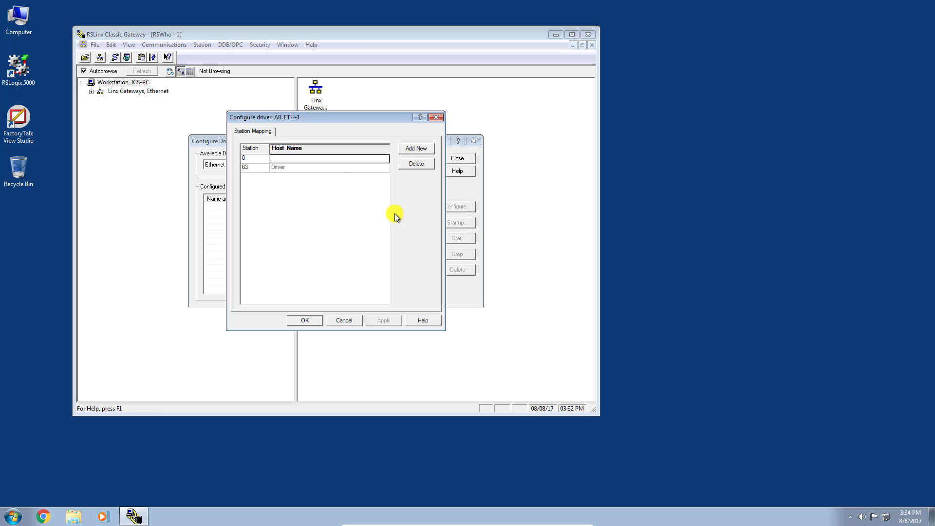
- Map station 0 of the AB_ETH-1 driver to host 192.168.1.10, apply the mapping and close the driver configuration
left_click(294, 158)
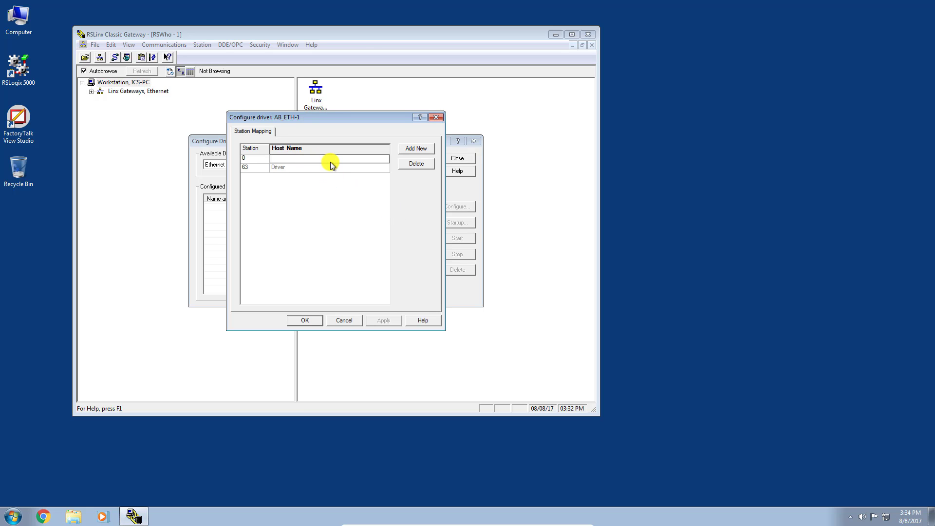
type("192.168.1.10")
left_click(415, 149)
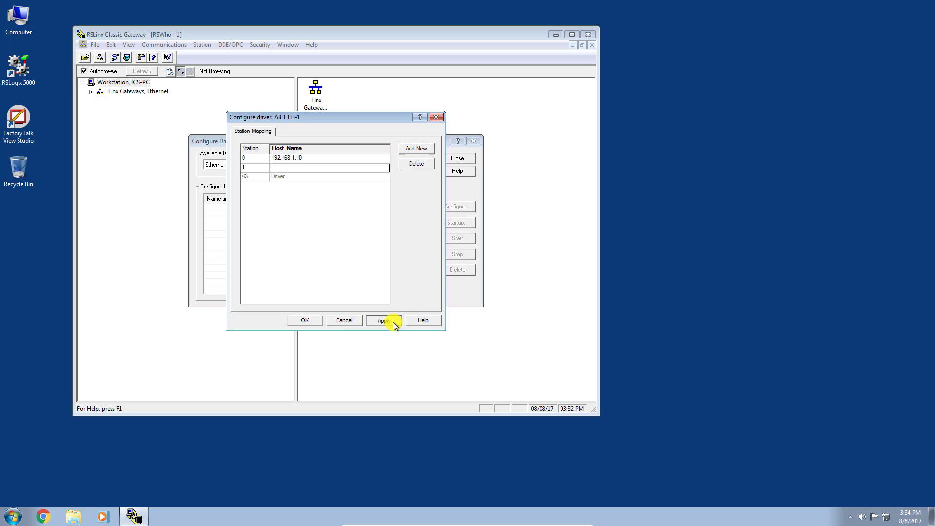
left_click(373, 321)
left_click(306, 321)
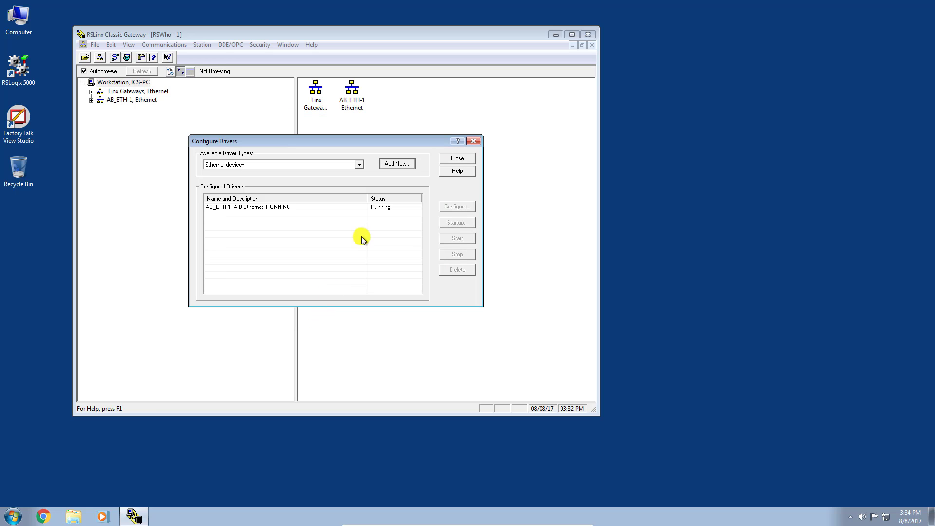
left_click(460, 158)
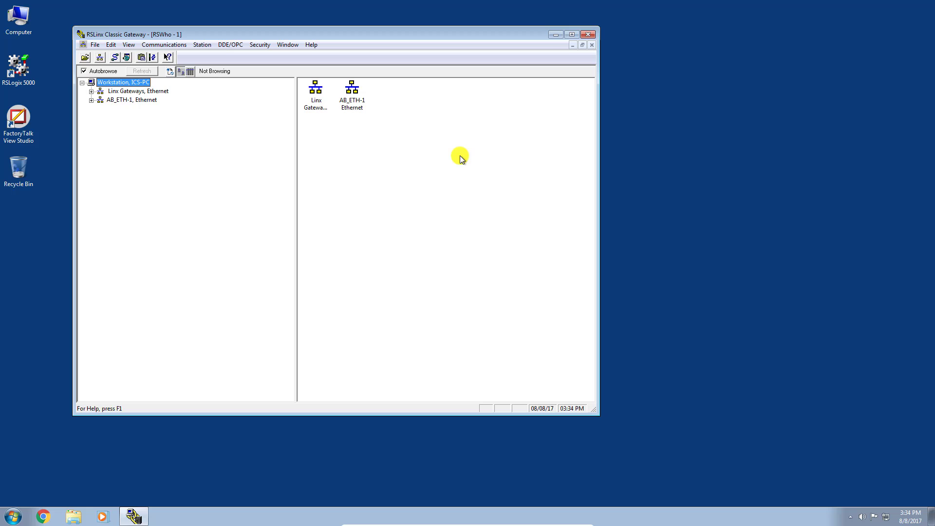
- Browse the AB_ETH-1 network down to the backplane of 192.168.1.10 and inspect the modules in slots 00 and 01
left_click(123, 99)
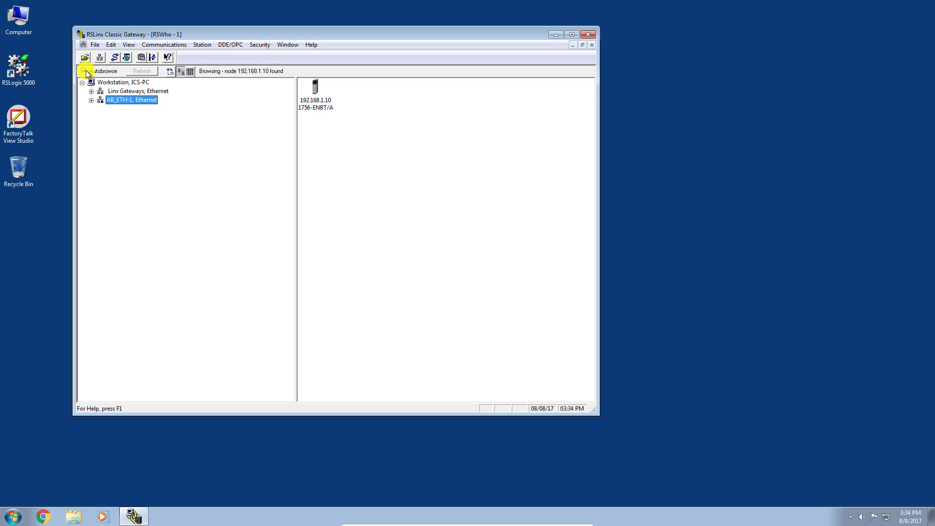
left_click(91, 101)
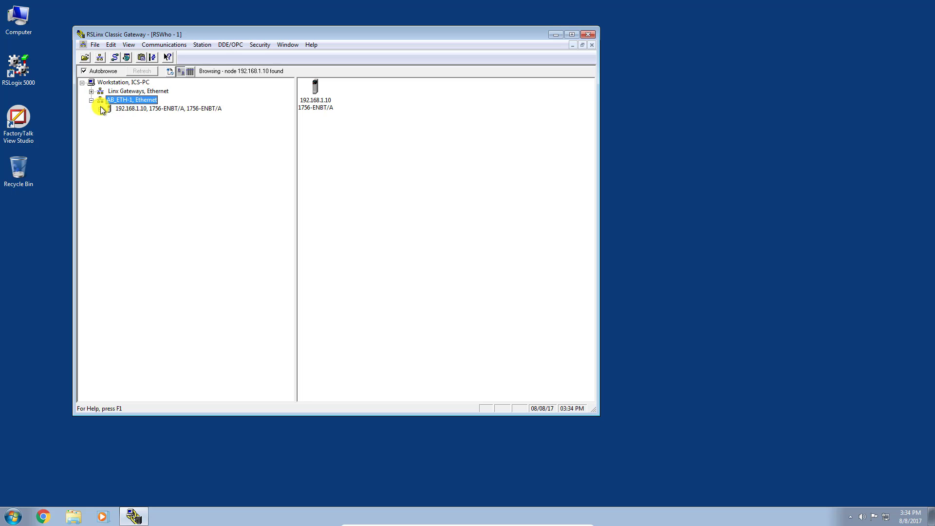
left_click(100, 107)
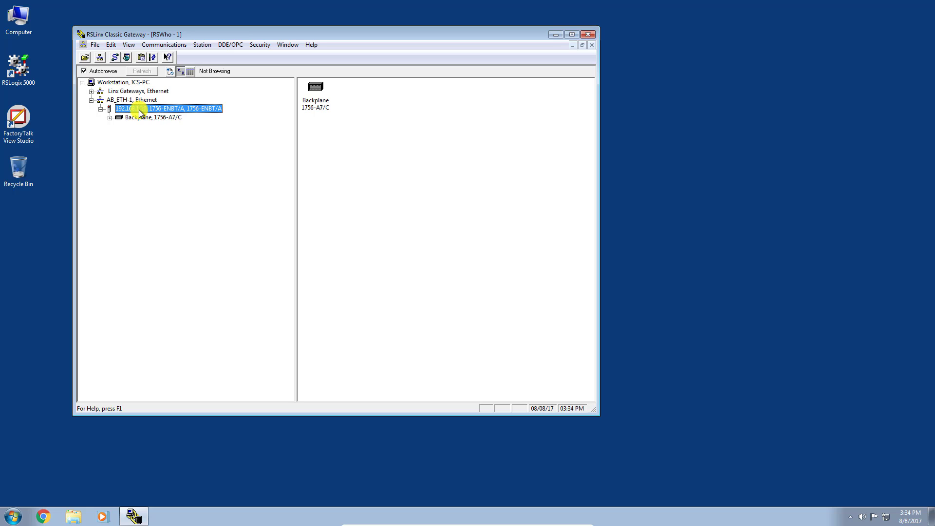
left_click(110, 117)
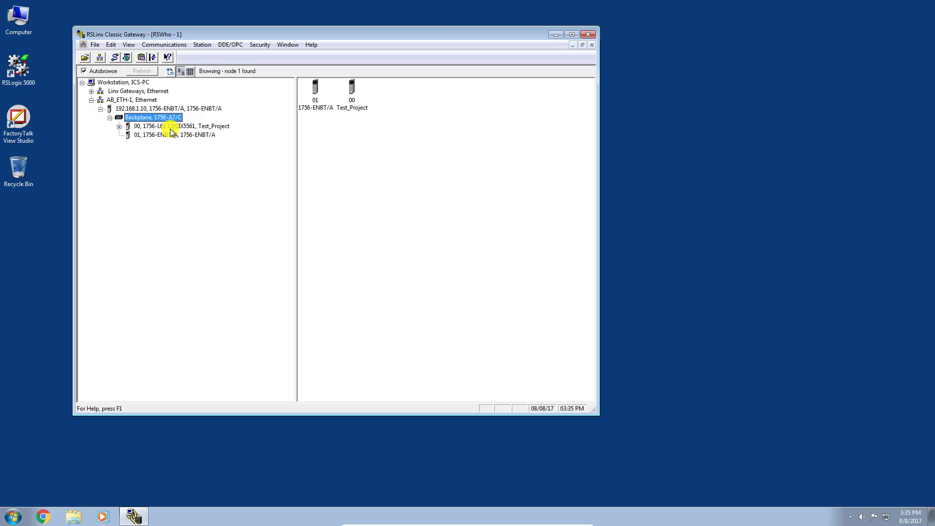
left_click(142, 127)
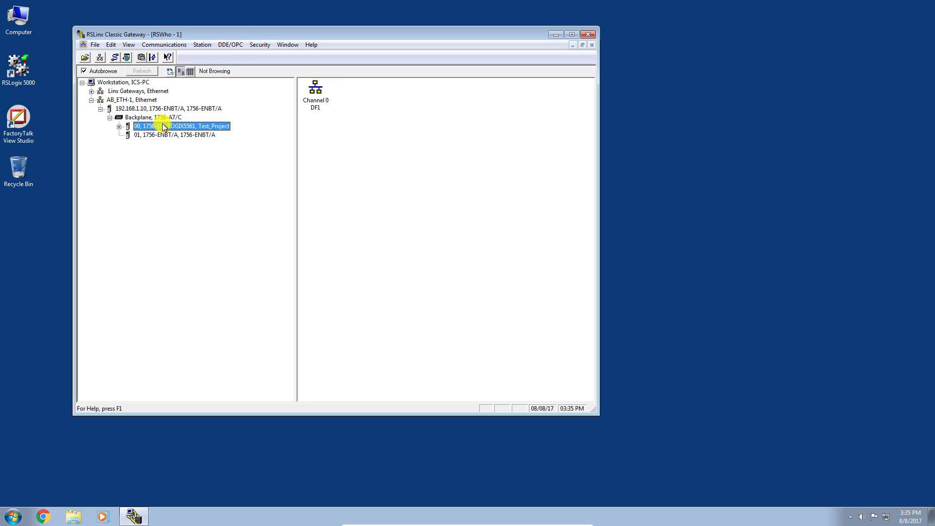
left_click(154, 136)
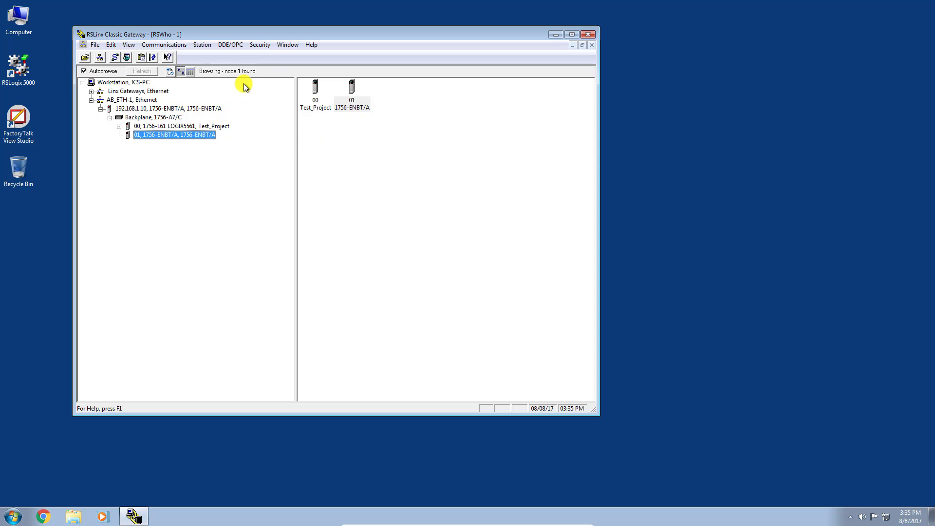
- Add a new EtherNet/IP driver in the communication driver configuration, accepting the name AB_ETHIP-1
left_click(167, 44)
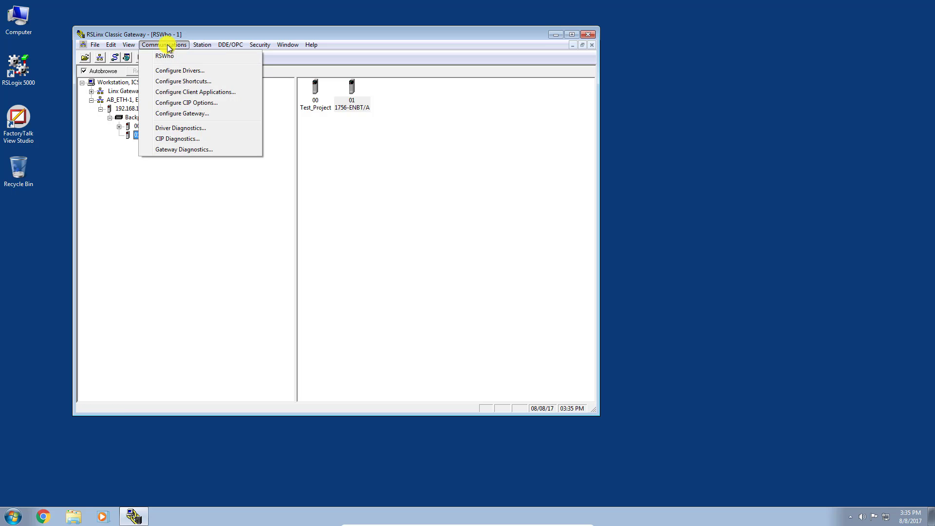
left_click(173, 71)
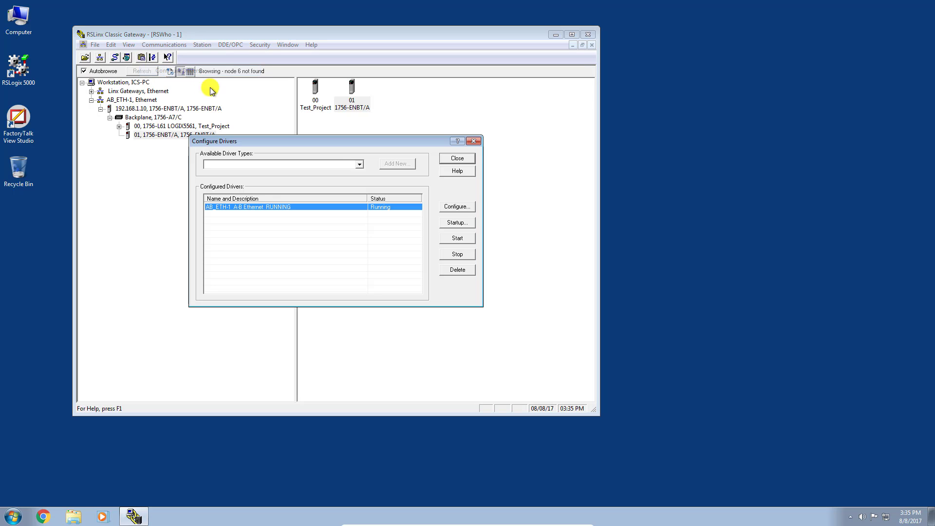
left_click(360, 164)
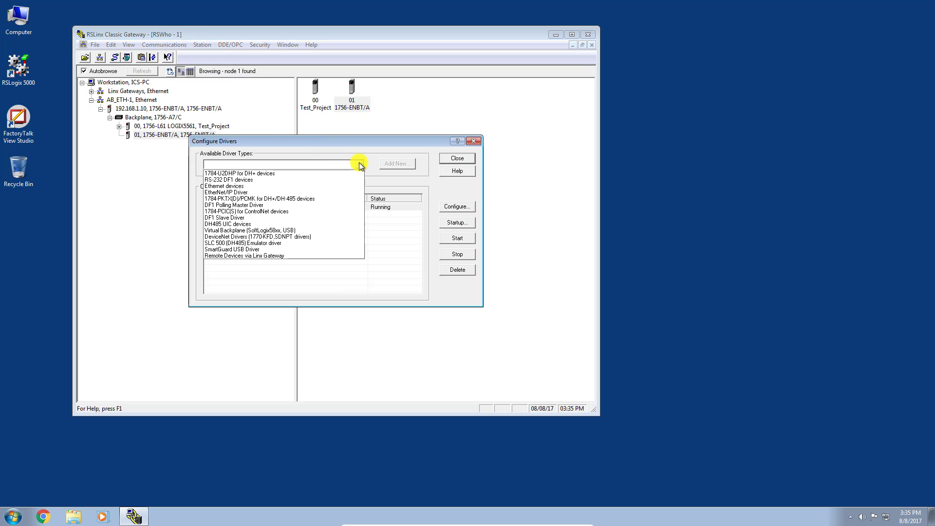
left_click(256, 192)
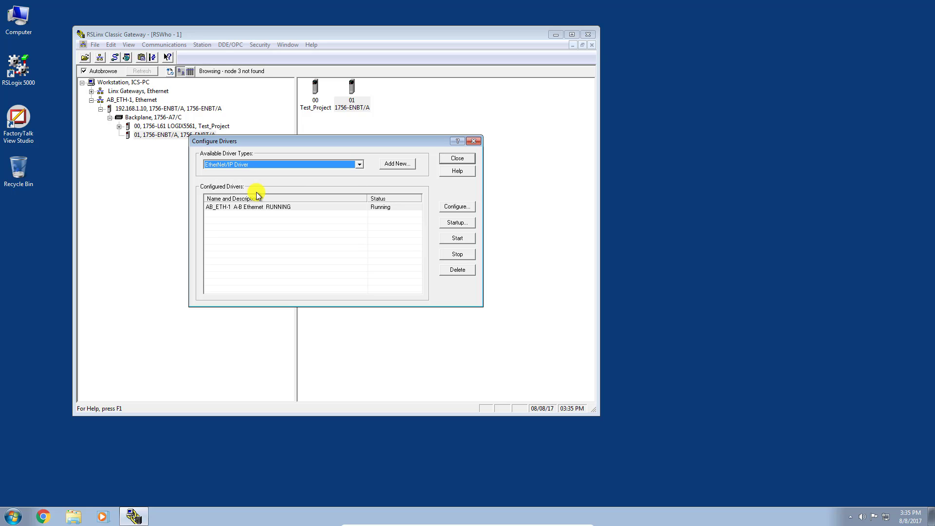
left_click(402, 164)
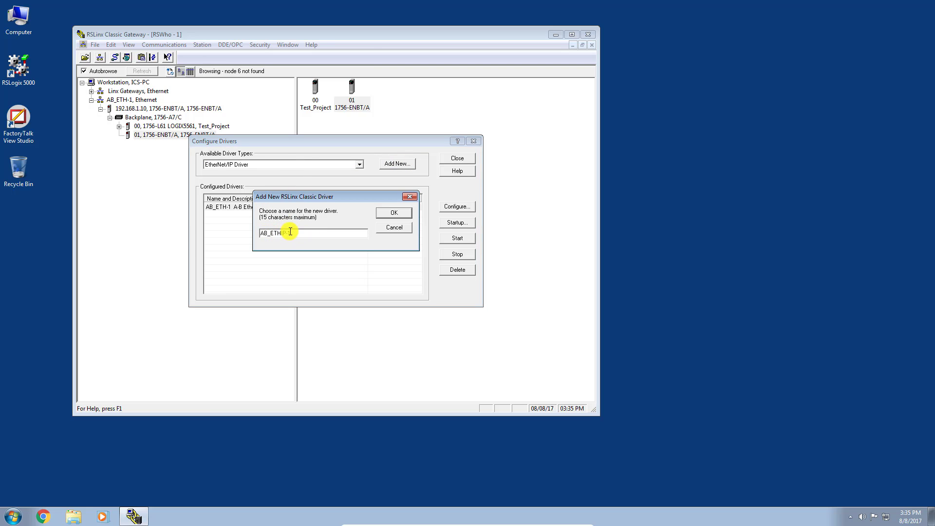
left_click(399, 212)
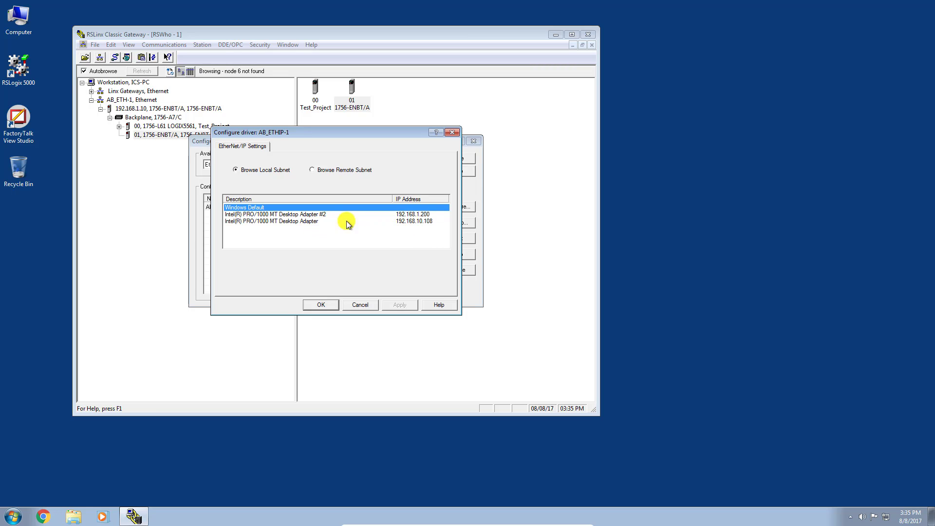
- Assign the Intel(R) PRO/1000 MT Desktop Adapter #2 (192.168.1.200) to the AB_ETHIP-1 driver, apply it and close the driver configuration
left_click(428, 222)
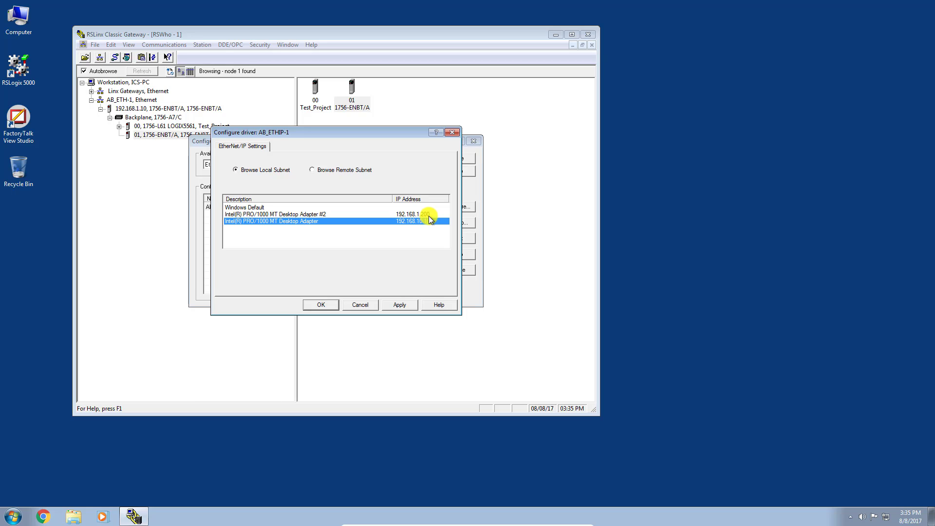
left_click(322, 215)
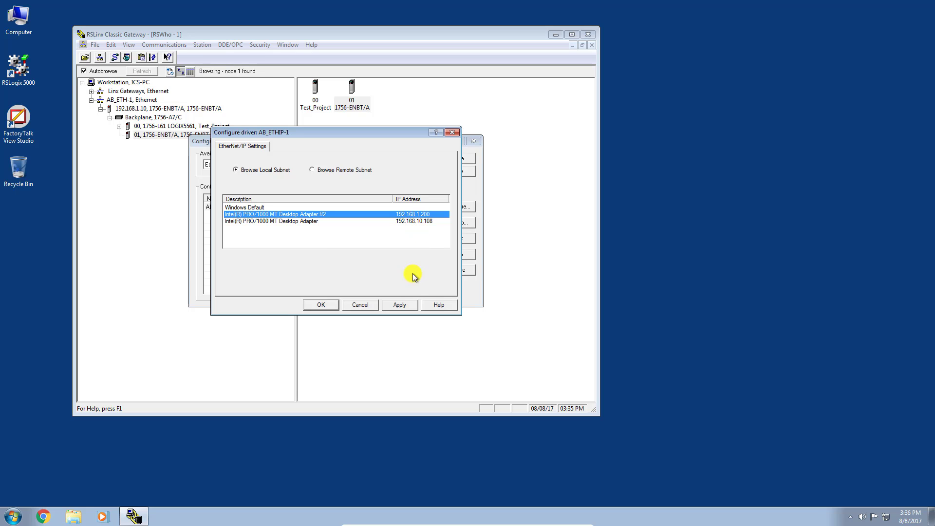
left_click(405, 305)
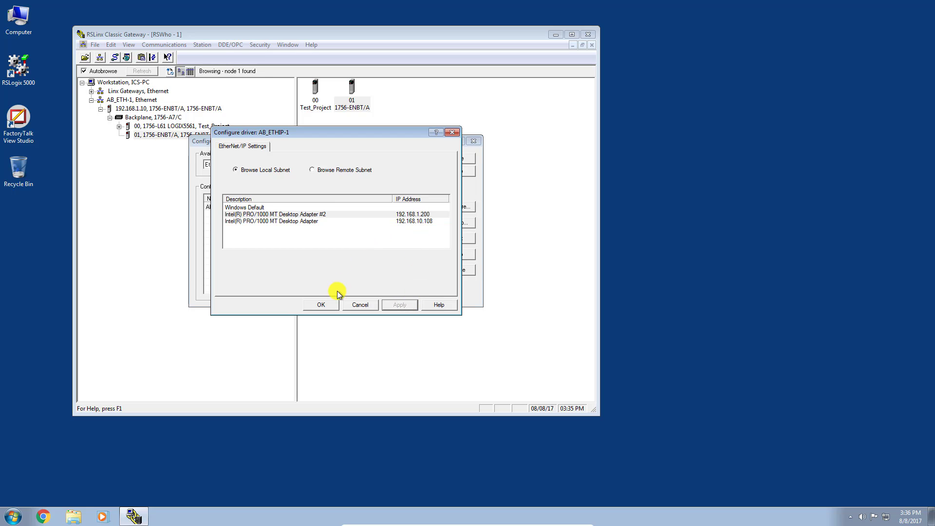
left_click(324, 304)
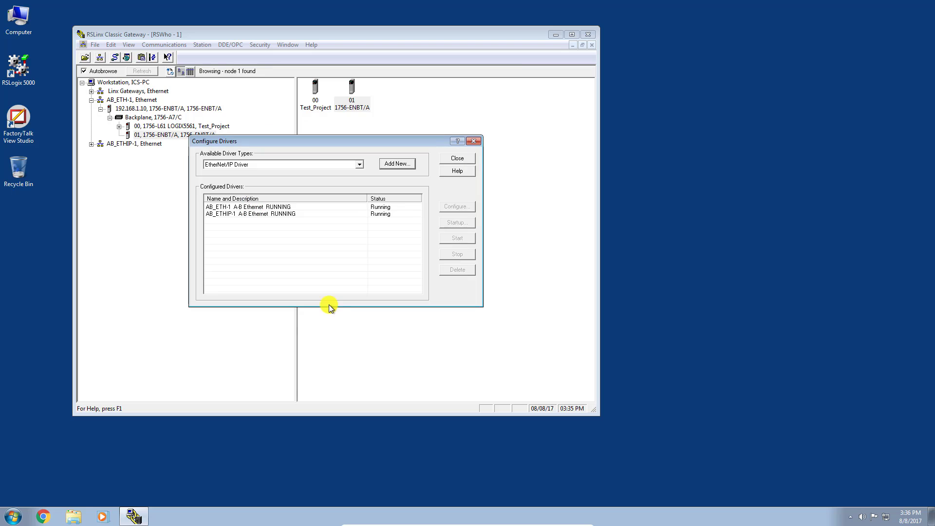
left_click(463, 157)
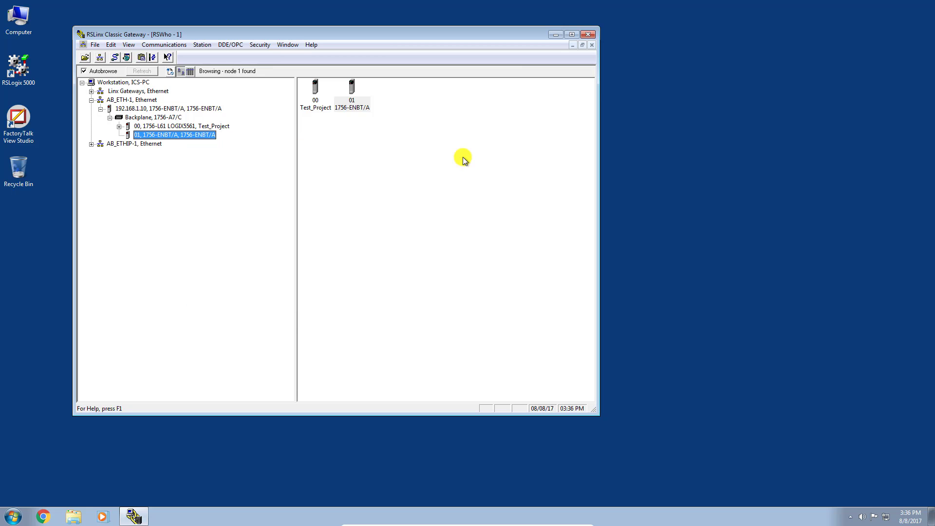
- Browse the AB_ETHIP-1 network down to the modules in the backplane of 192.168.1.10
left_click(104, 146)
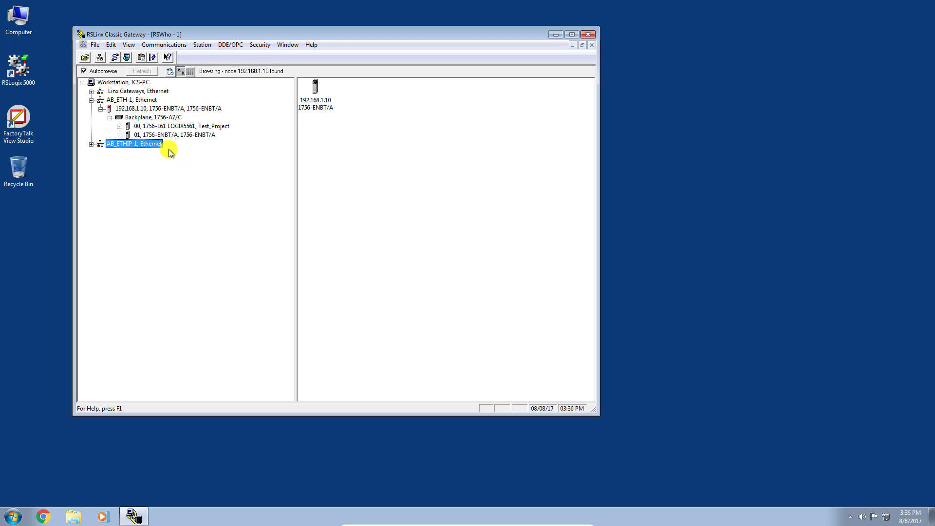
left_click(91, 144)
left_click(101, 153)
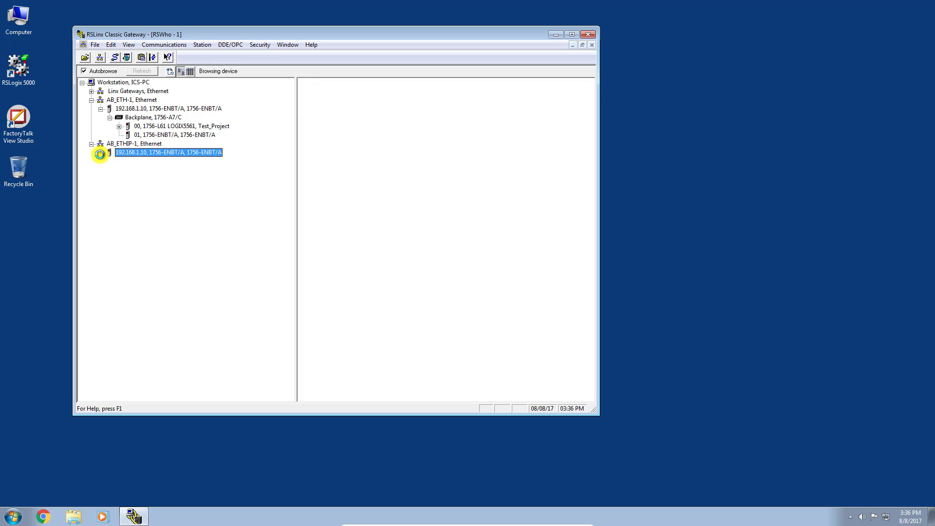
left_click(110, 161)
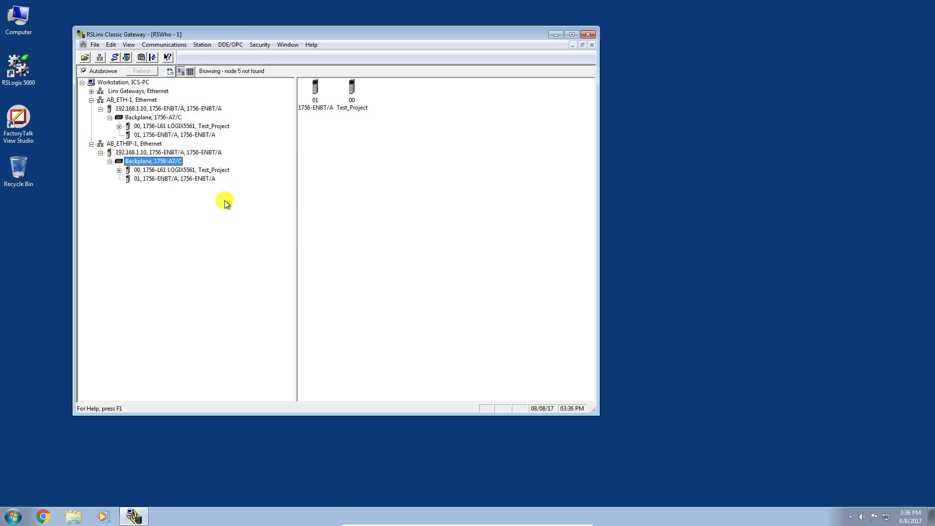